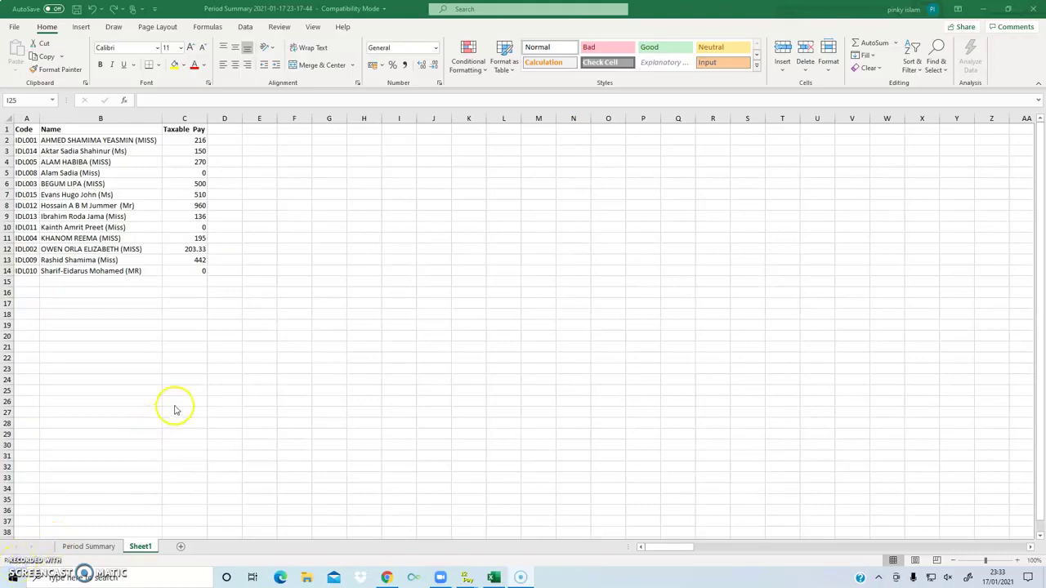
# - Compare the code, name and taxable pay columns on Sheet1 with the employee list and empty column C on Period Summary
pyautogui.click(45, 151)
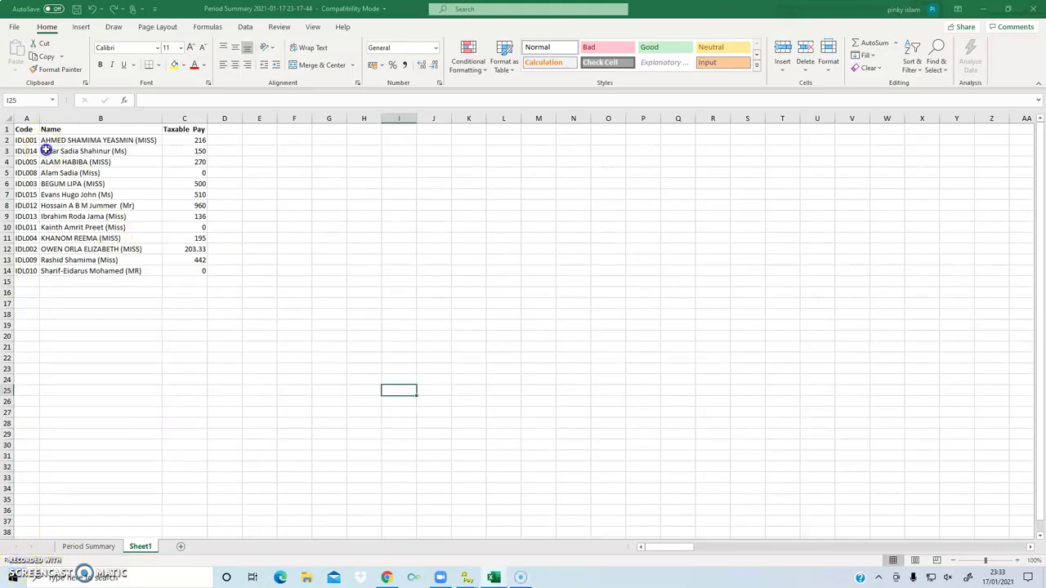
pyautogui.moveTo(58, 217); pyautogui.dragTo(59, 284)
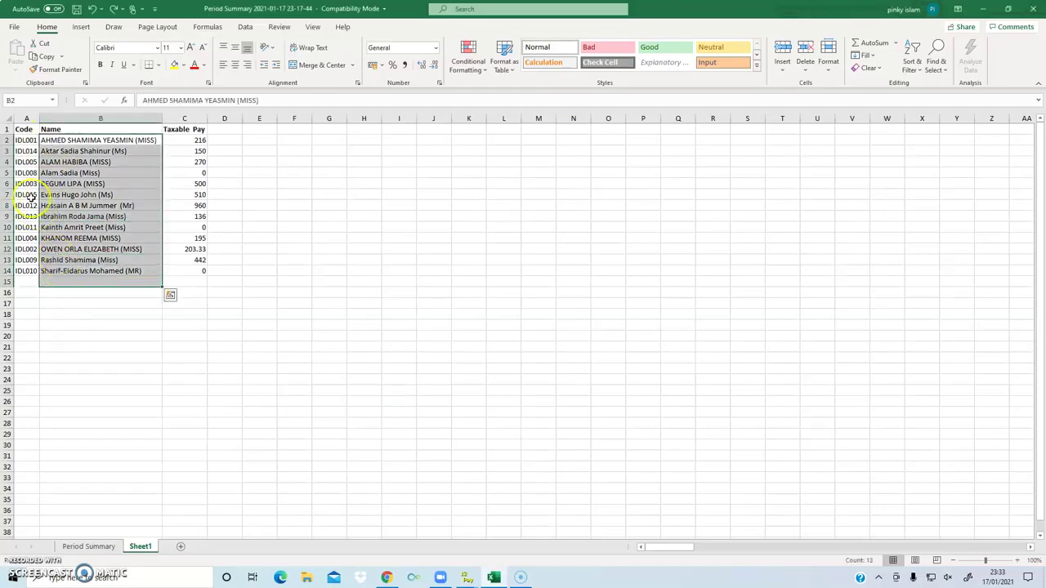
pyautogui.moveTo(24, 141); pyautogui.dragTo(26, 282)
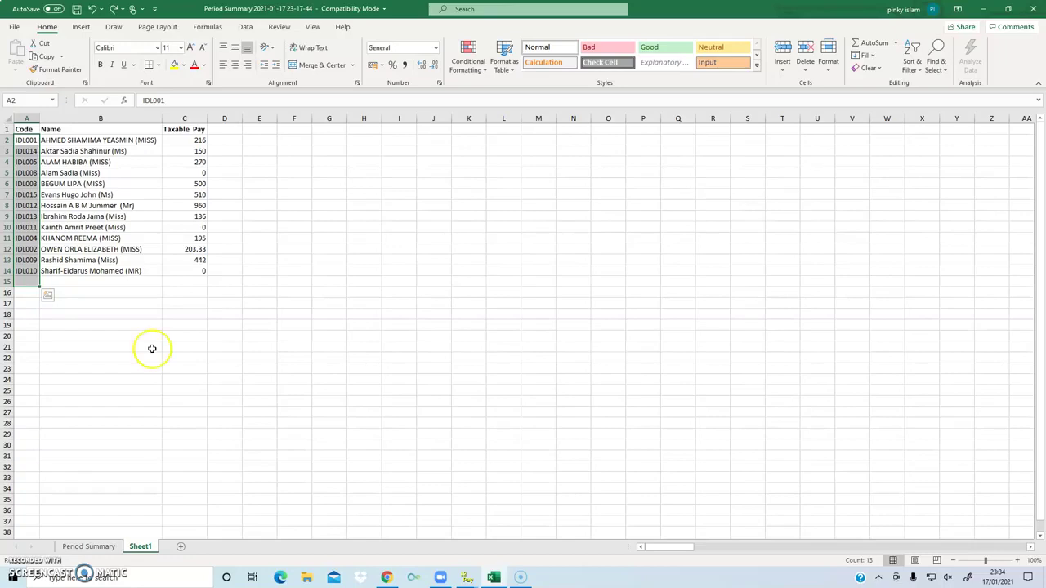
pyautogui.click(177, 131)
pyautogui.moveTo(178, 131); pyautogui.dragTo(182, 283)
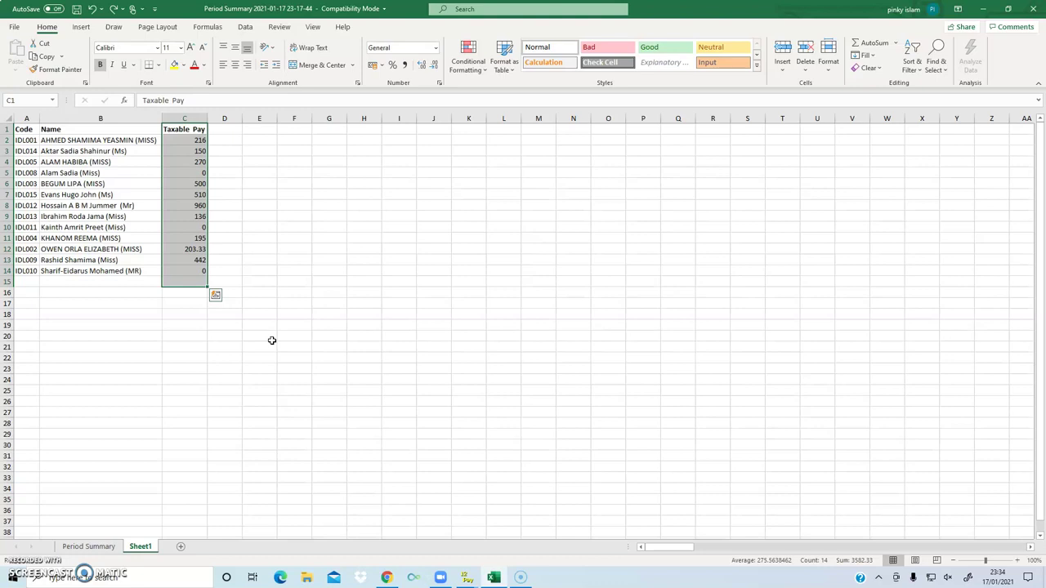
pyautogui.click(105, 546)
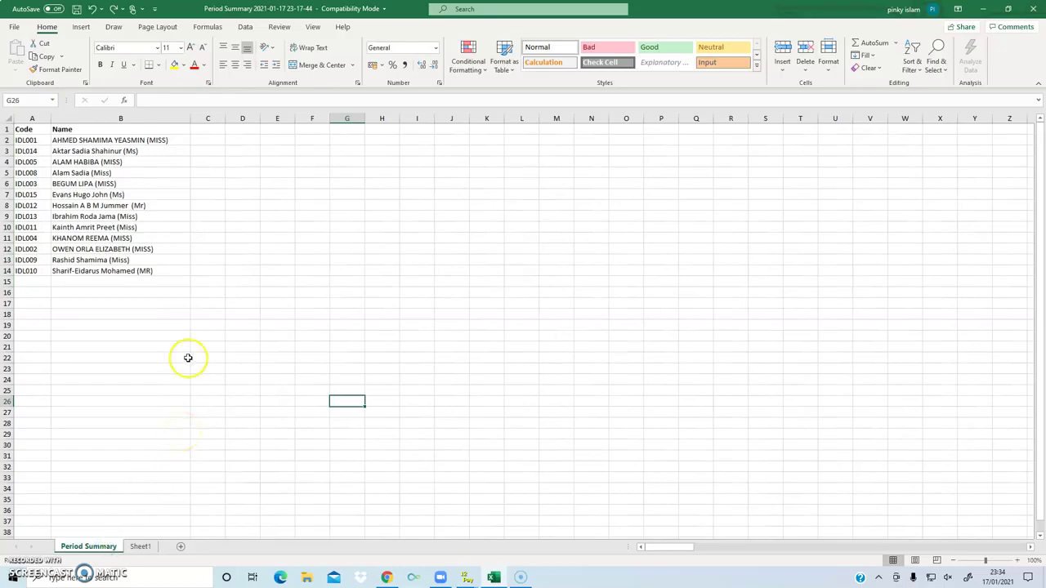
pyautogui.click(94, 140)
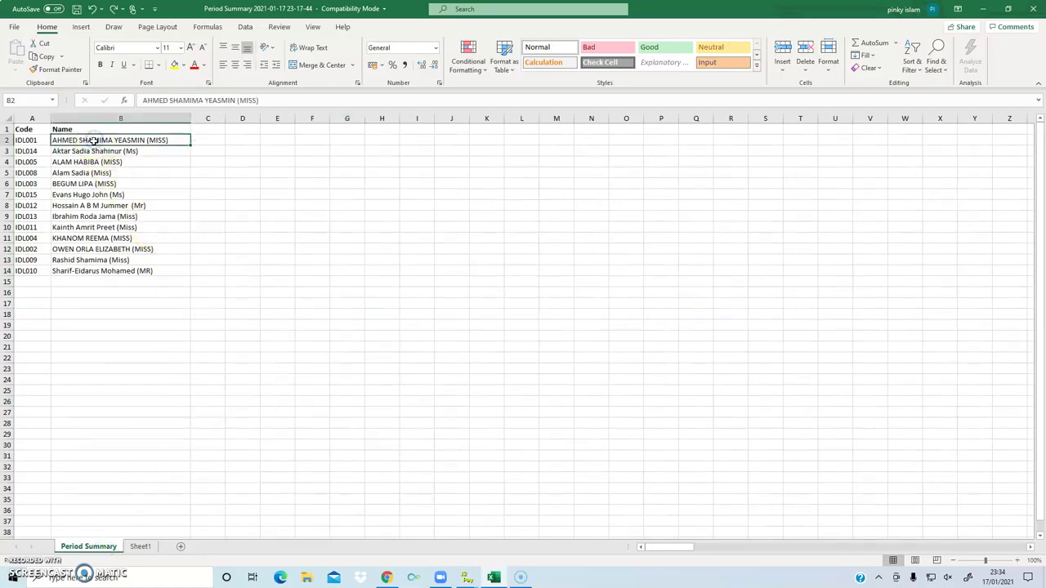
pyautogui.click(35, 139)
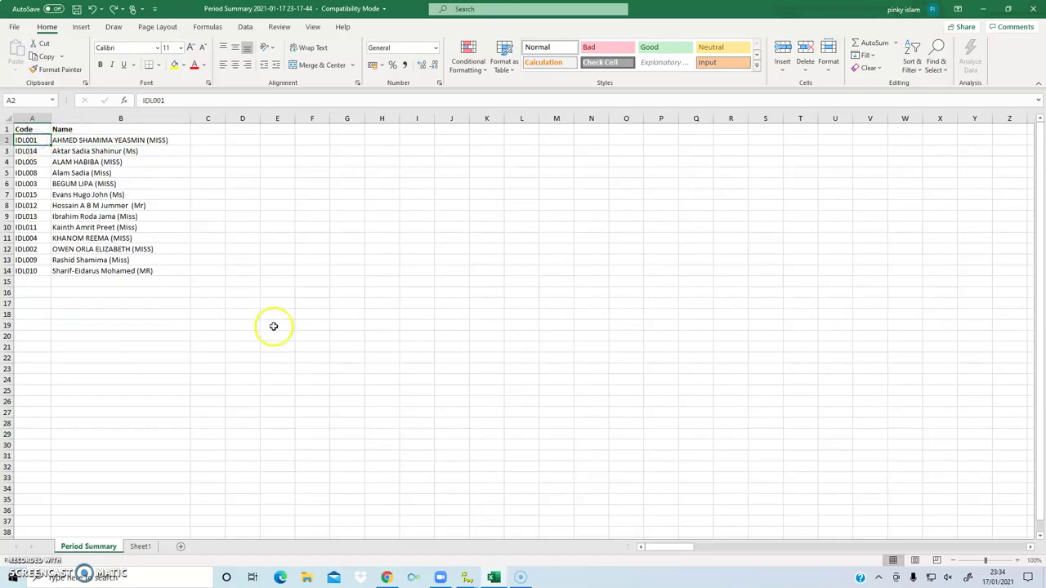
pyautogui.moveTo(210, 140); pyautogui.dragTo(206, 268)
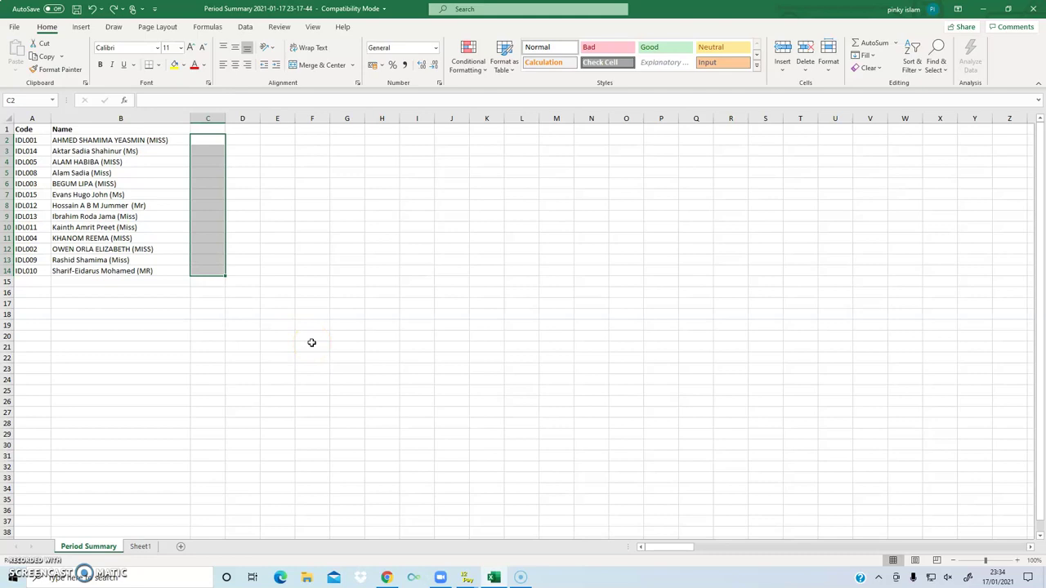
pyautogui.click(141, 546)
pyautogui.click(196, 347)
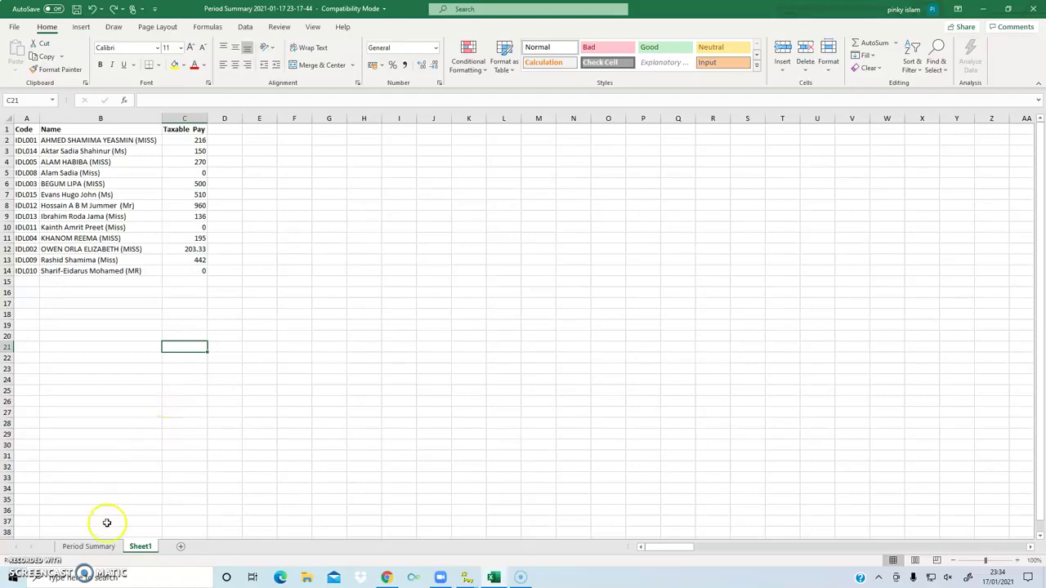
pyautogui.click(90, 546)
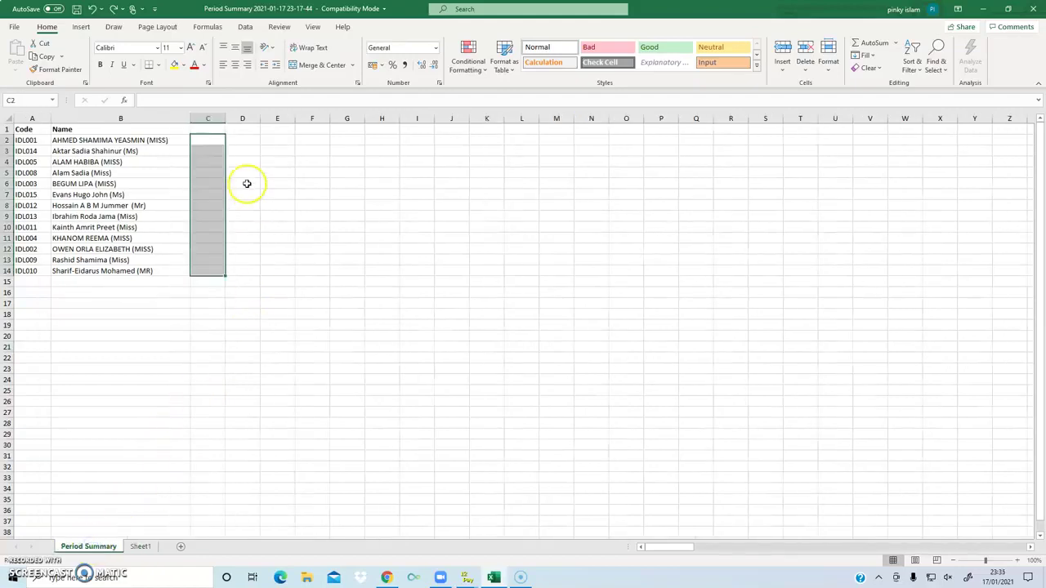
pyautogui.click(205, 141)
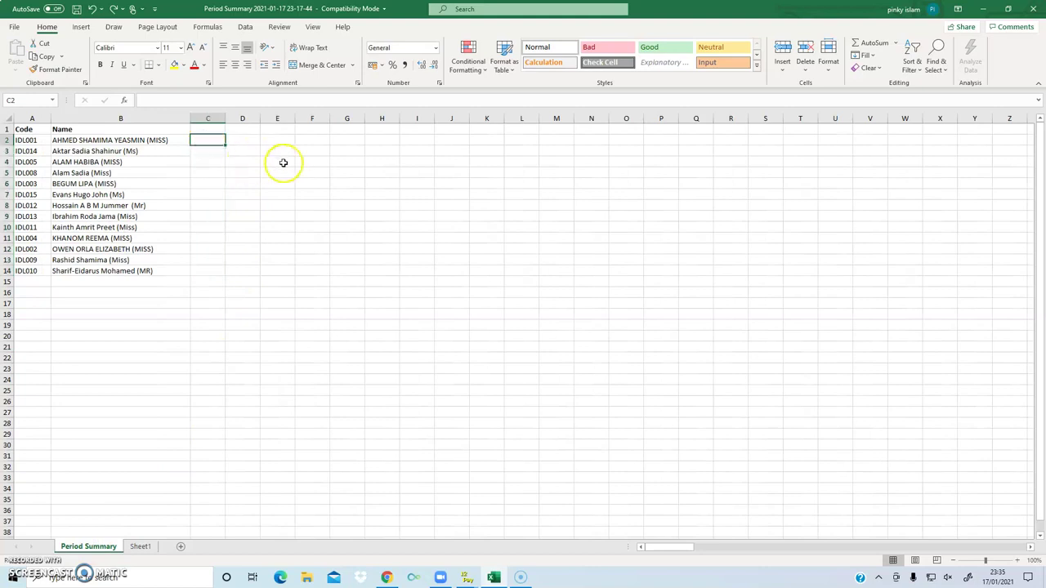
pyautogui.click(174, 141)
pyautogui.click(197, 141)
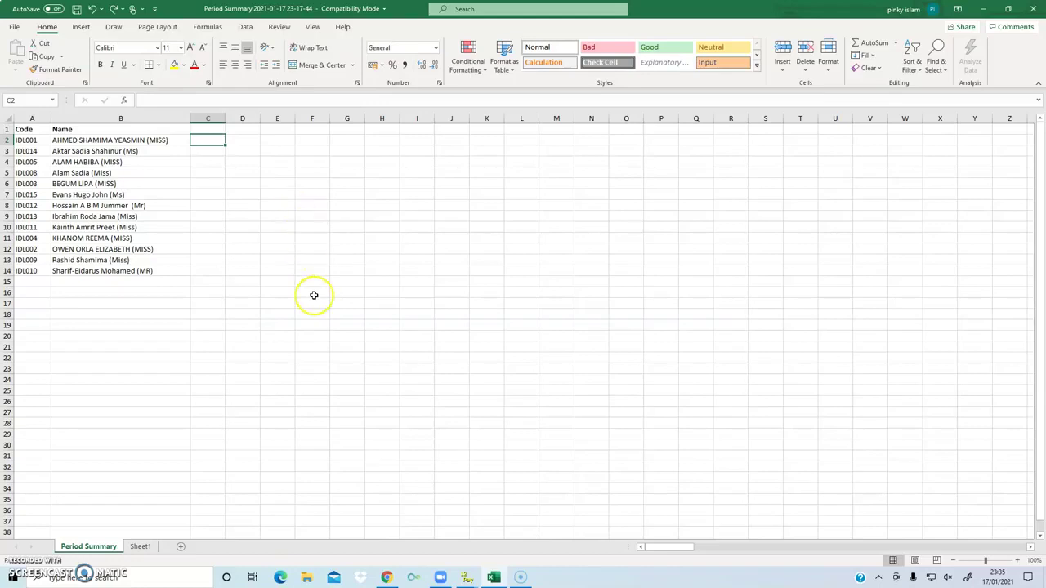
pyautogui.click(208, 128)
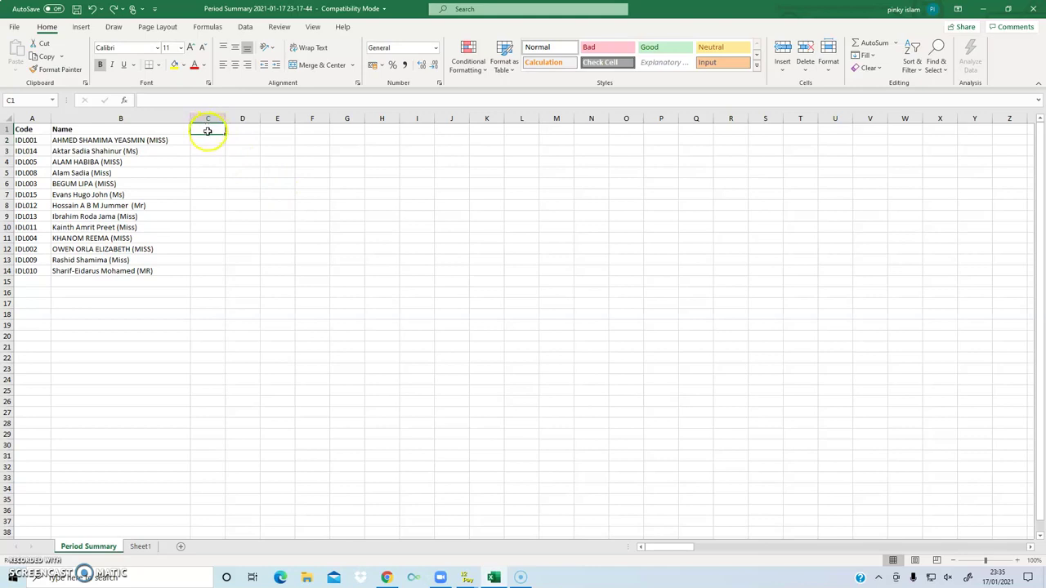
pyautogui.click(196, 139)
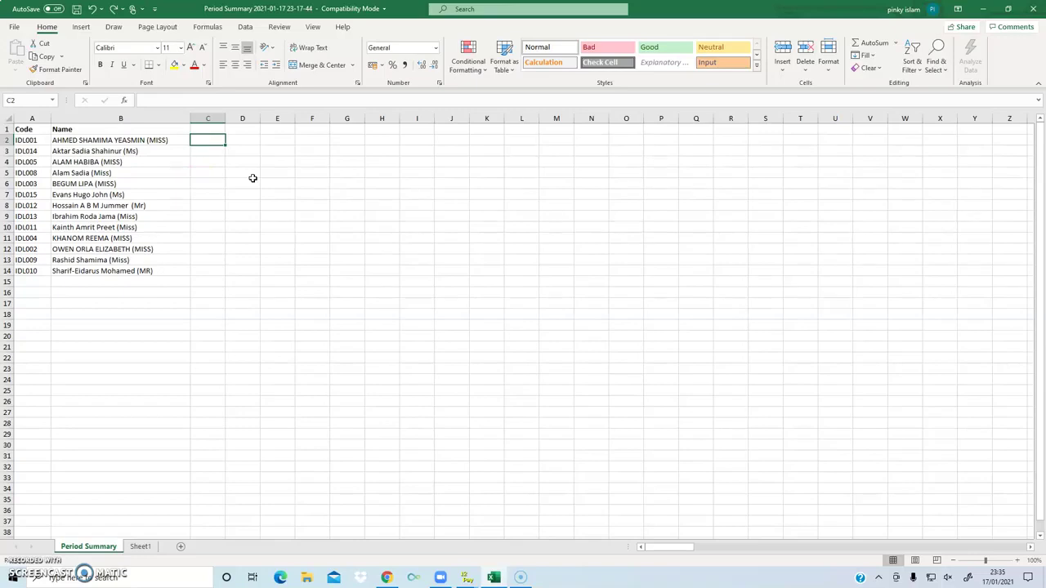
pyautogui.click(8, 139)
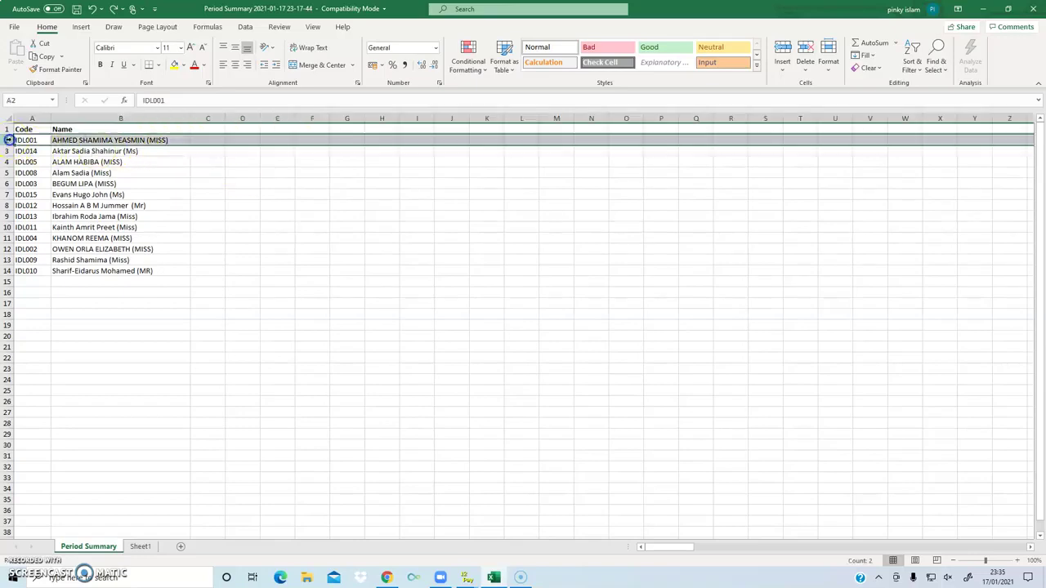
pyautogui.click(205, 140)
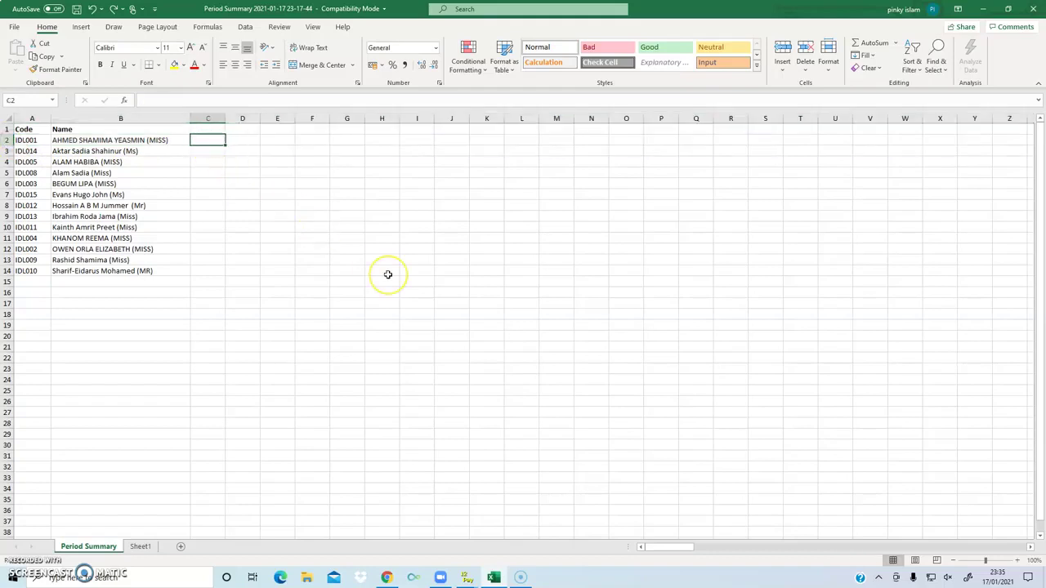
# - Enter the header "Taxble pay" in cell C1 of the Period Summary sheet
pyautogui.click(201, 128)
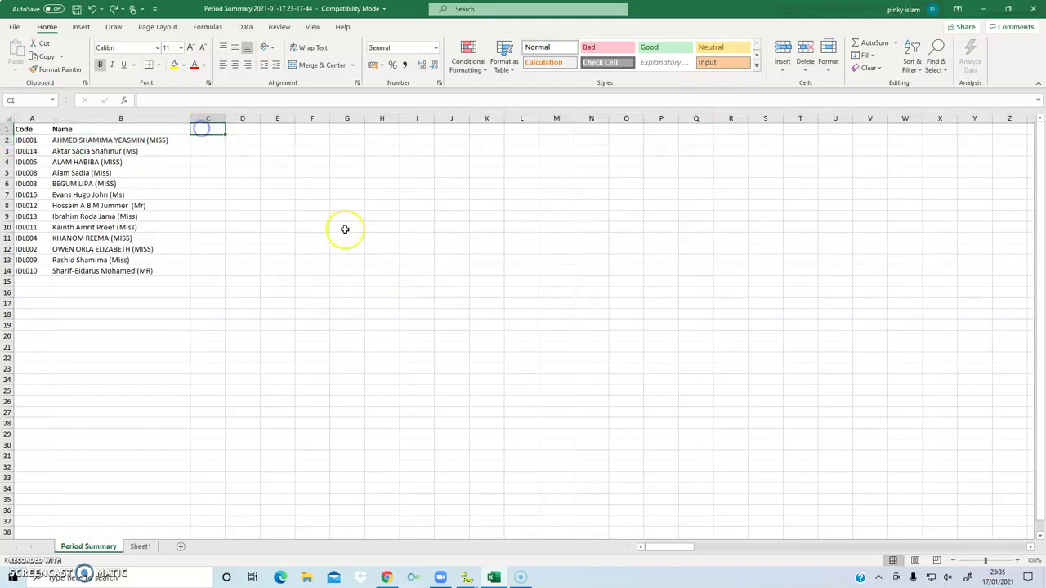
pyautogui.write('Ta')
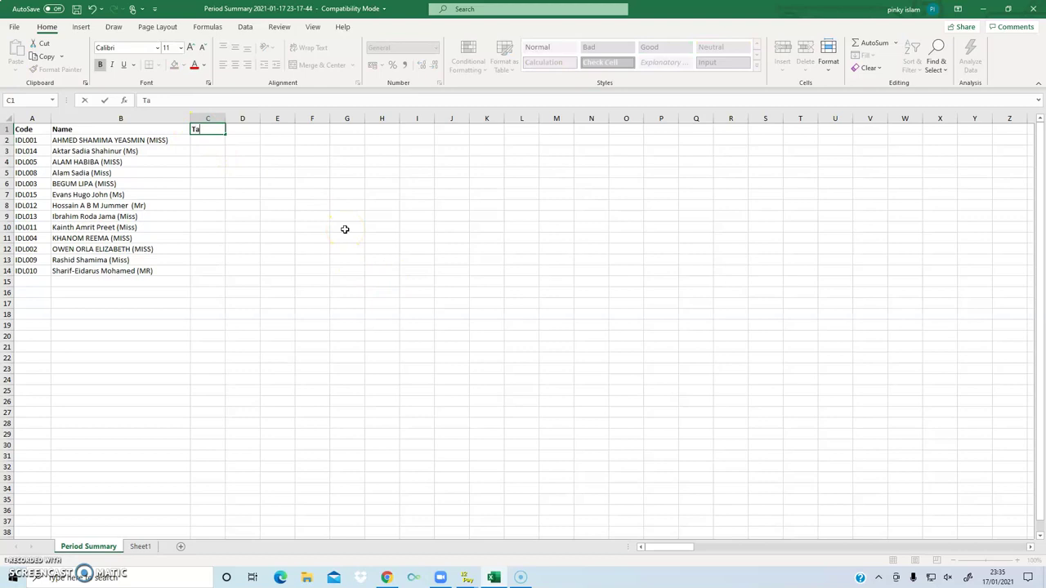
pyautogui.write('xble pay')
pyautogui.press('Return')
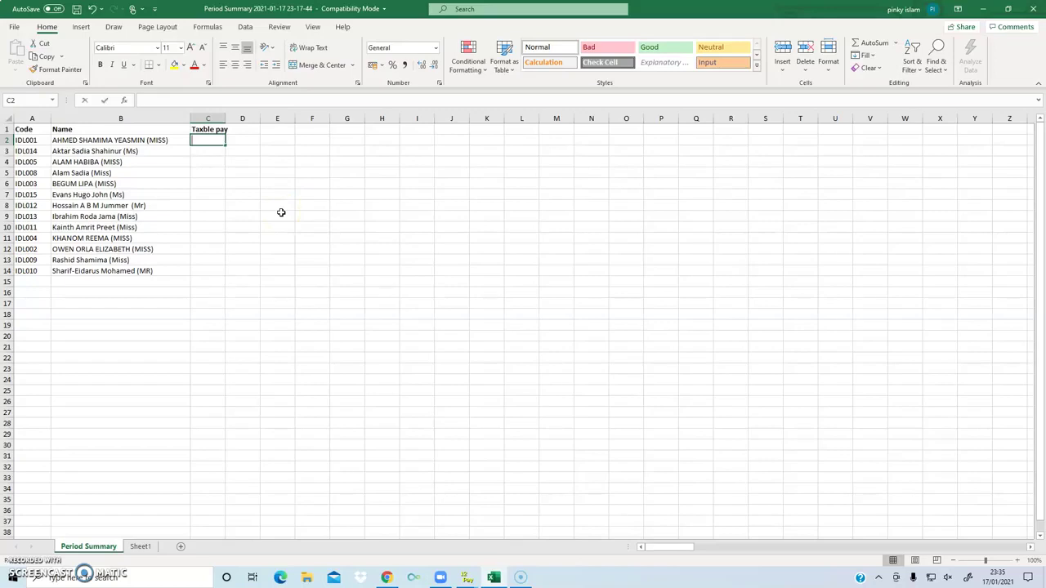
# - Begin a VLOOKUP formula in cell C2 with the employee code in A2 as the lookup value
pyautogui.write('=')
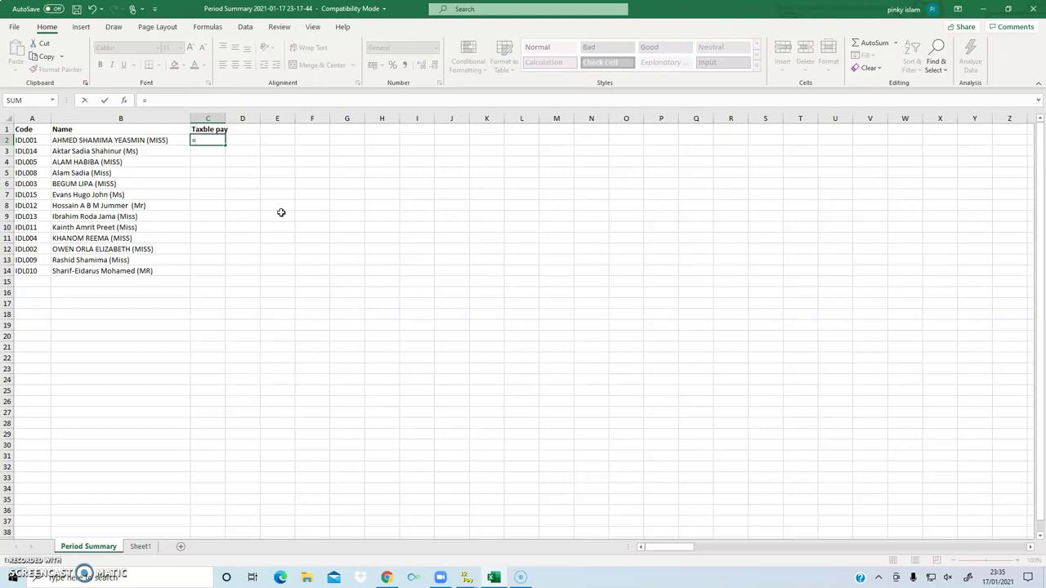
pyautogui.write('vloo')
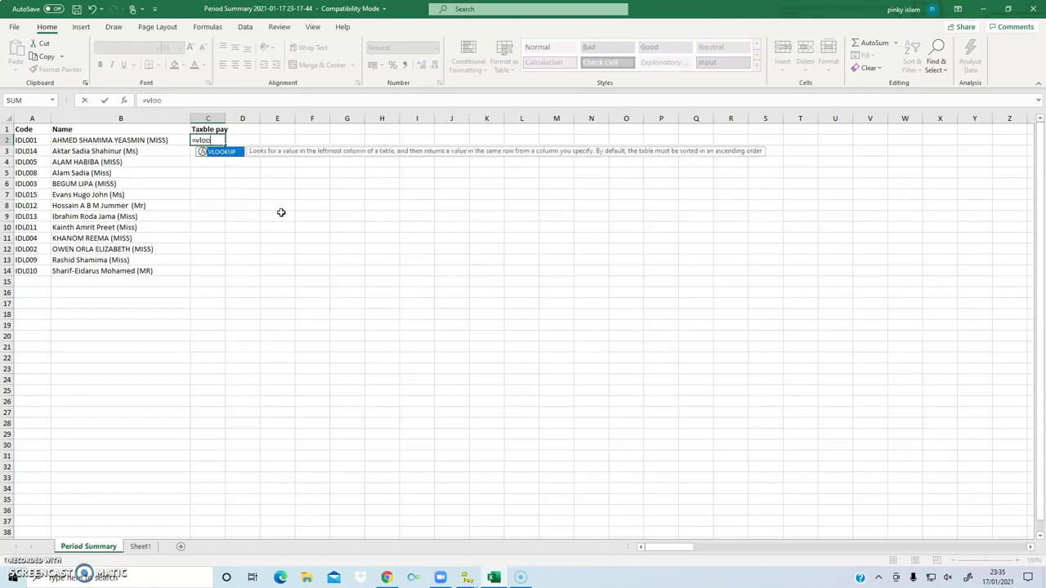
pyautogui.doubleClick(222, 152)
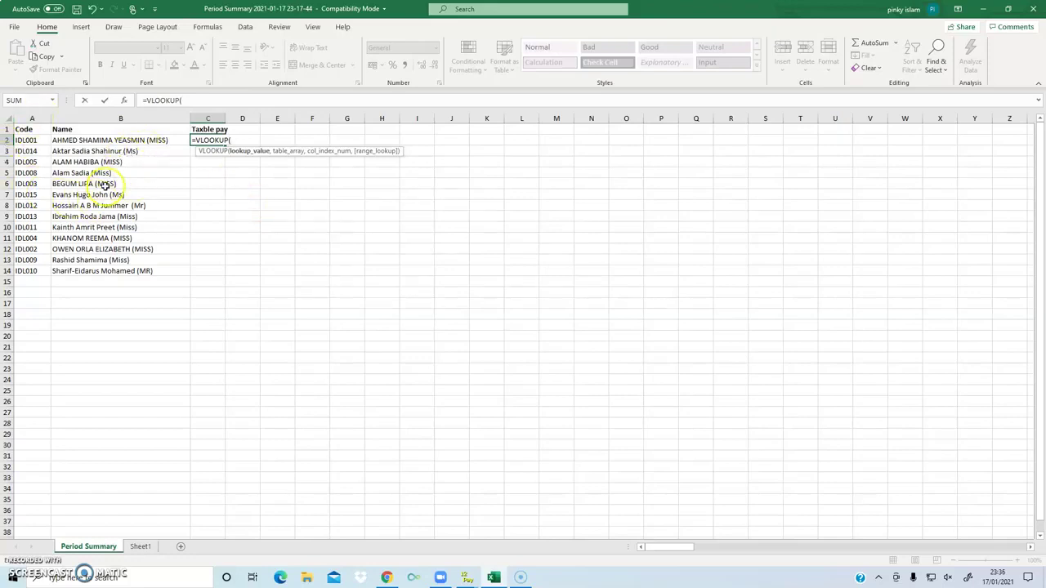
pyautogui.click(29, 141)
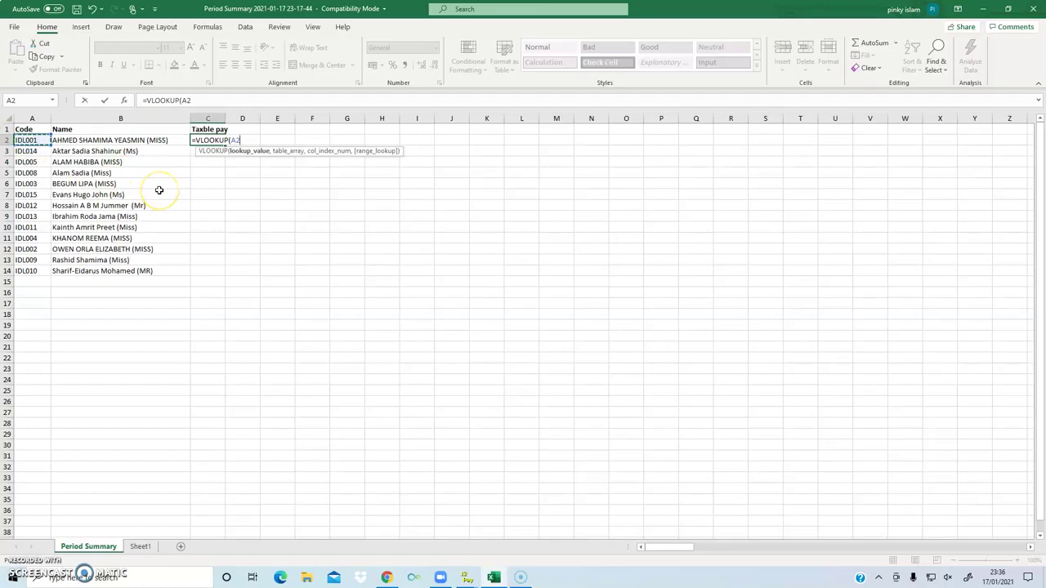
pyautogui.write(',')
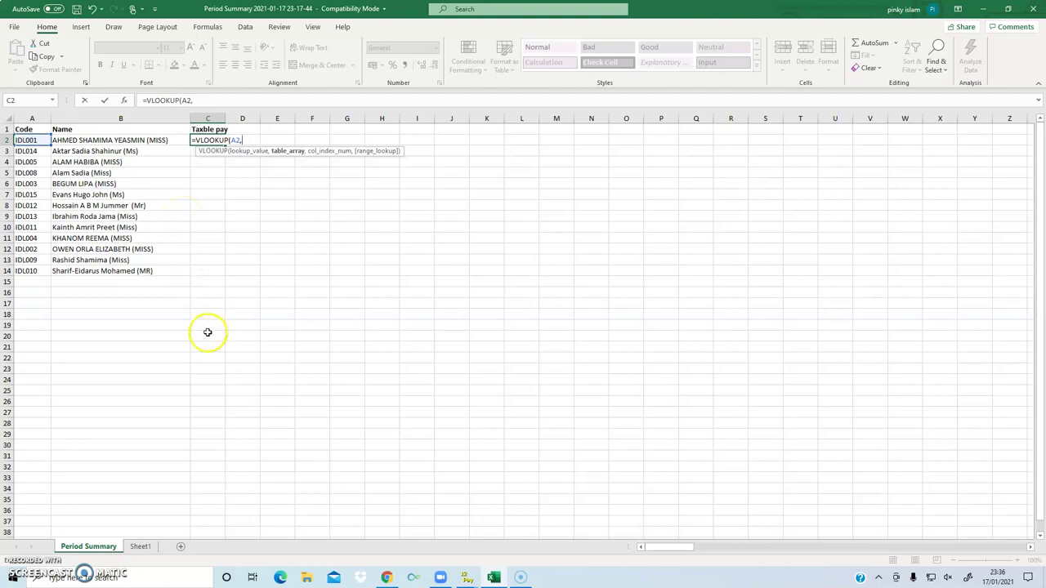
# - Set the formula's table array to the range A2:C14 on Sheet1
pyautogui.click(140, 547)
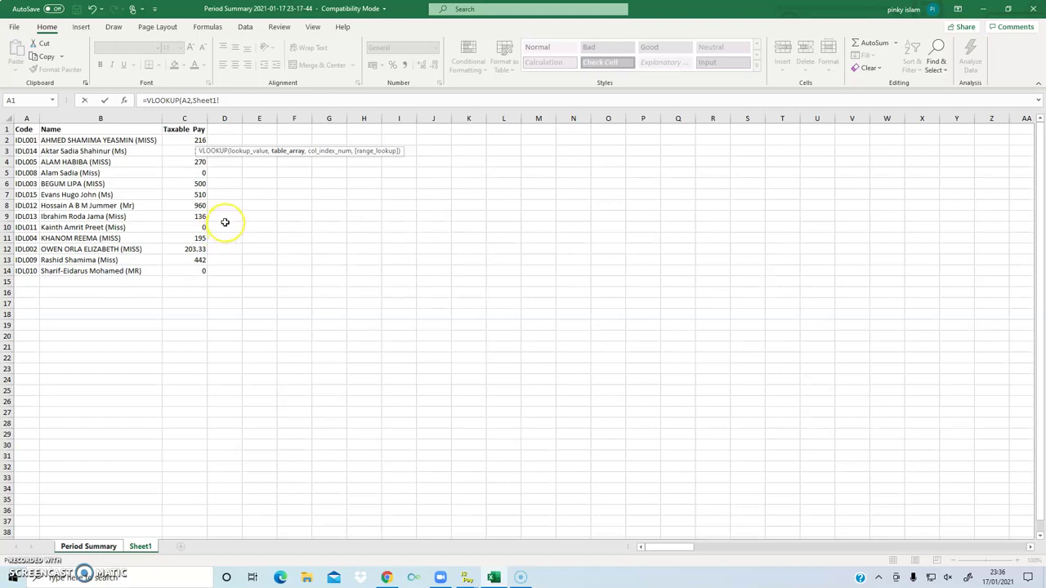
pyautogui.click(30, 143)
pyautogui.moveTo(30, 143); pyautogui.dragTo(182, 274)
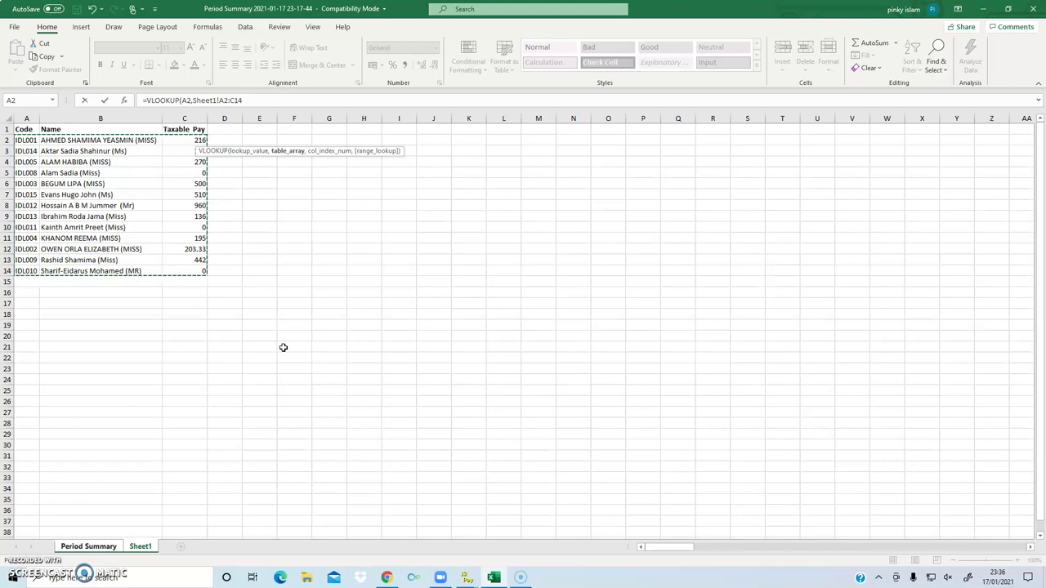
pyautogui.click(253, 99)
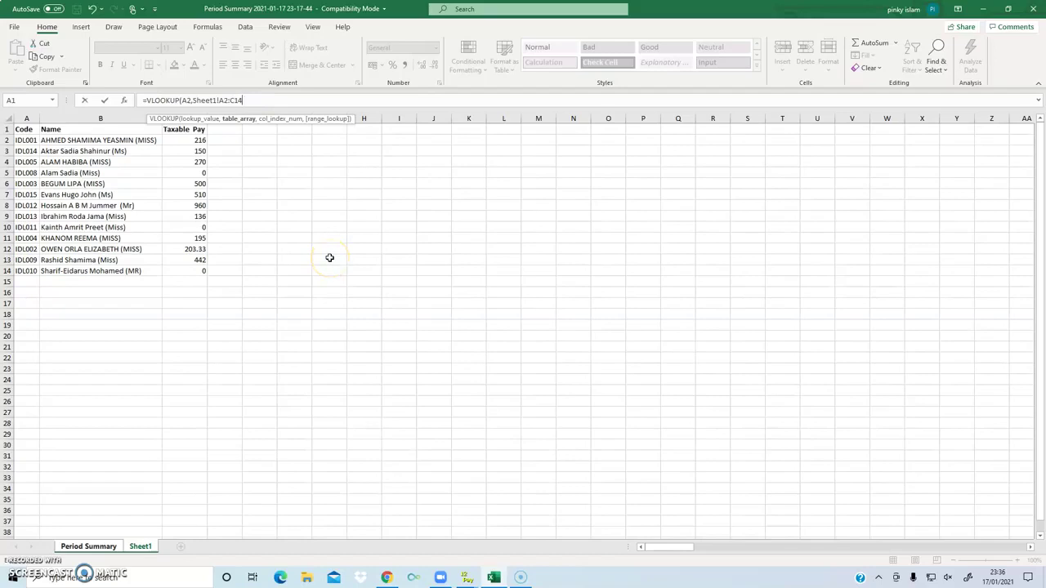
# - Complete the VLOOKUP with column index 3 and FALSE for an exact match, and enter it in the cell
pyautogui.write(',3')
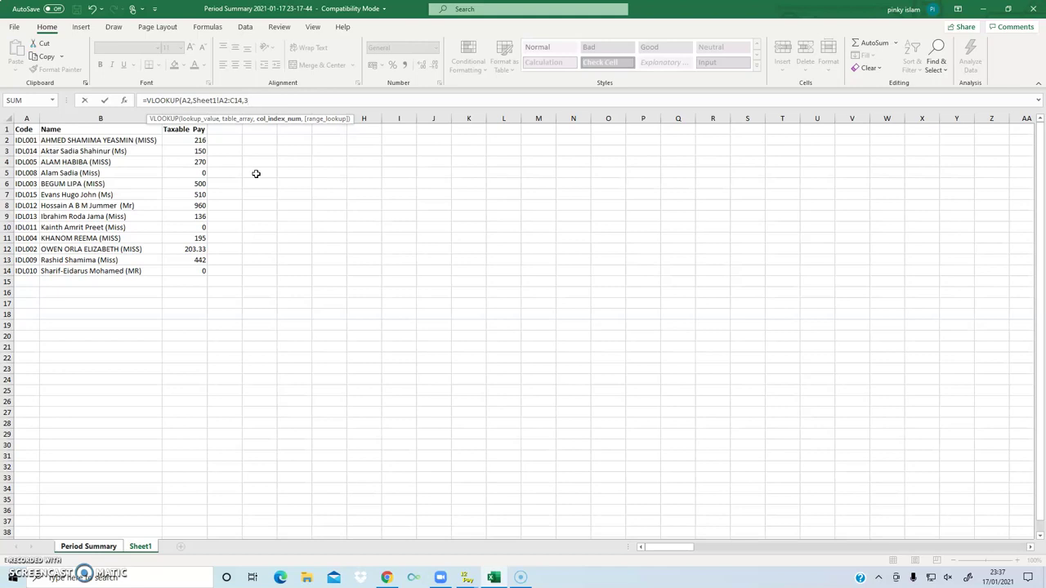
pyautogui.write(',')
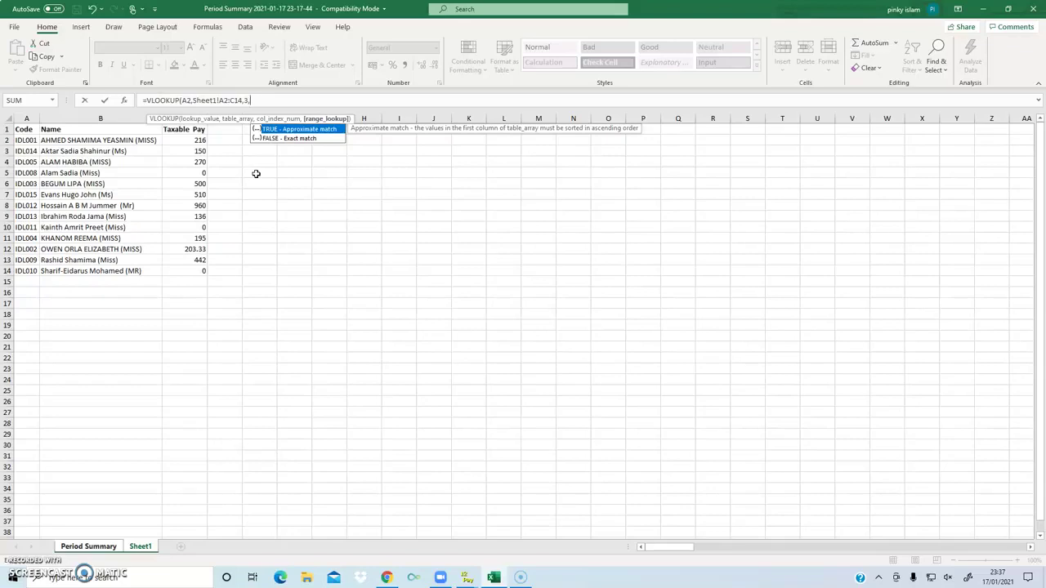
pyautogui.click(280, 138)
pyautogui.doubleClick(281, 139)
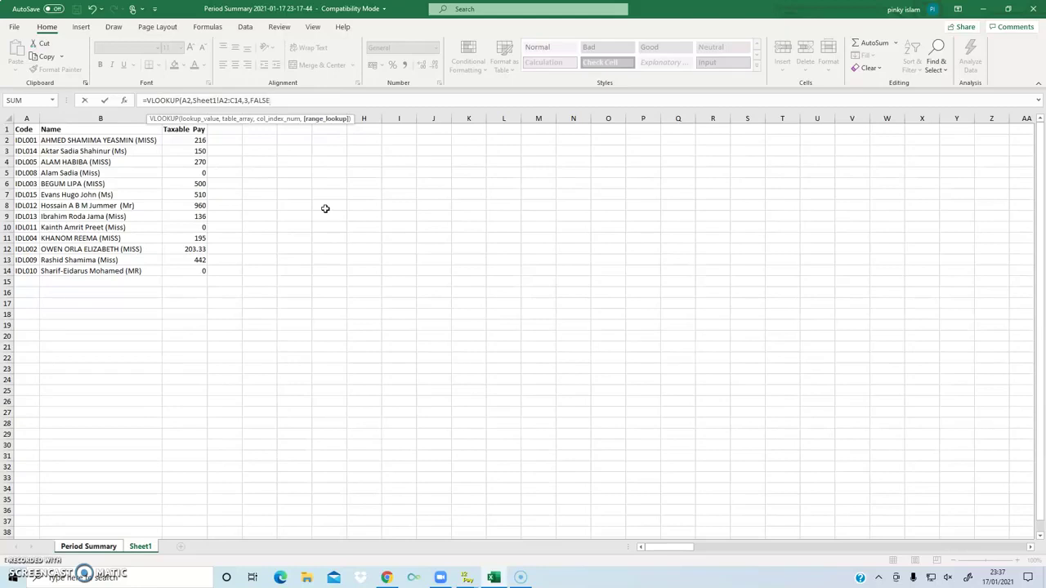
pyautogui.write(')')
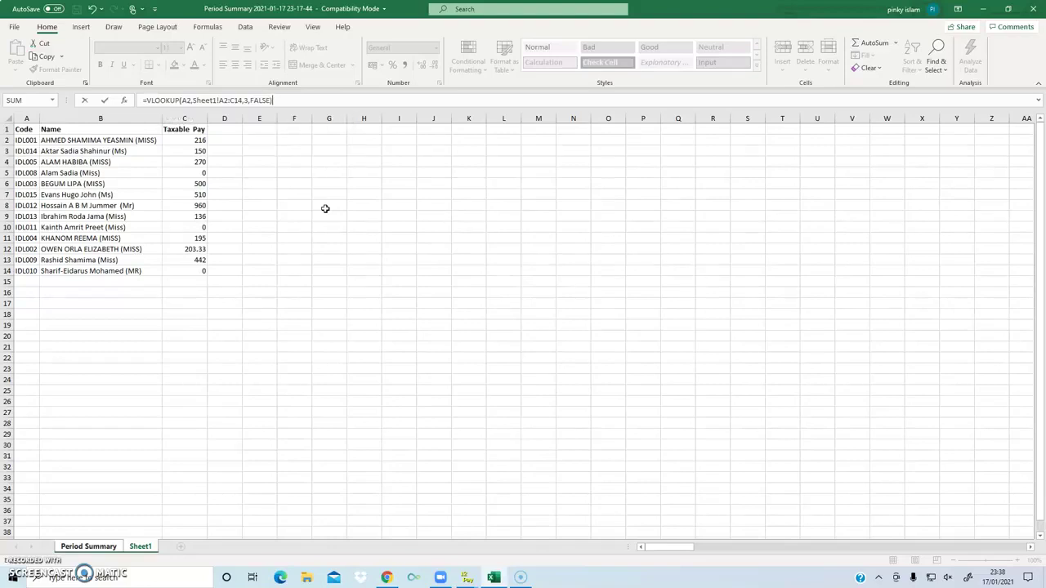
pyautogui.press('Return')
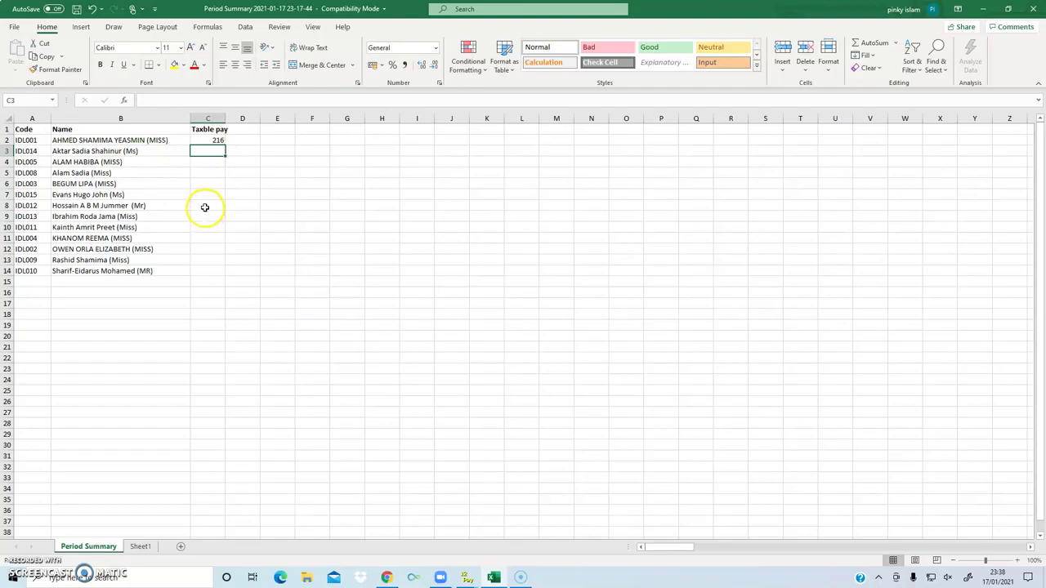
# - Fill the VLOOKUP formula from C2 down to C14 for the remaining employees
pyautogui.click(205, 140)
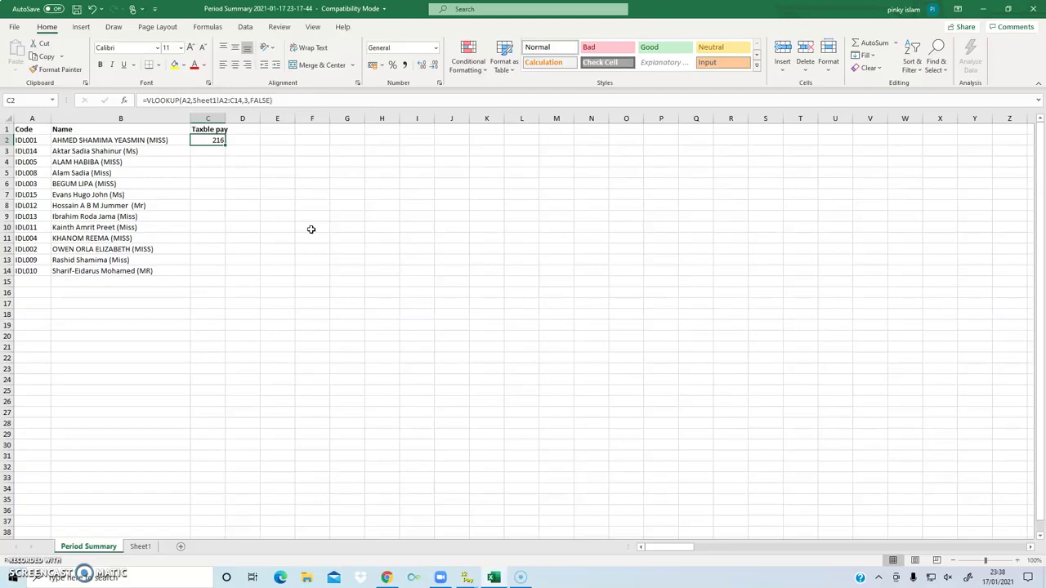
pyautogui.doubleClick(224, 144)
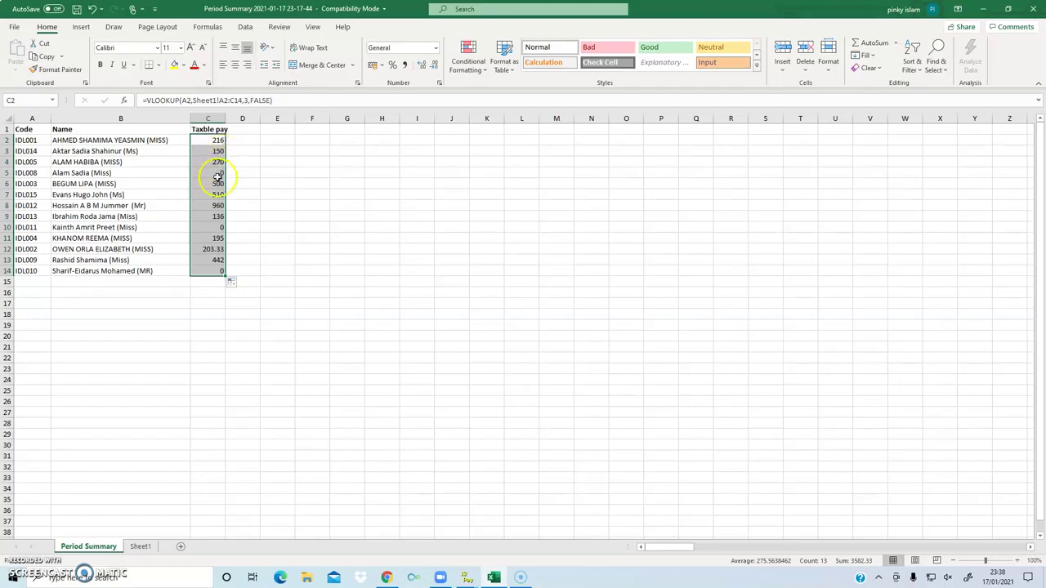
pyautogui.click(209, 312)
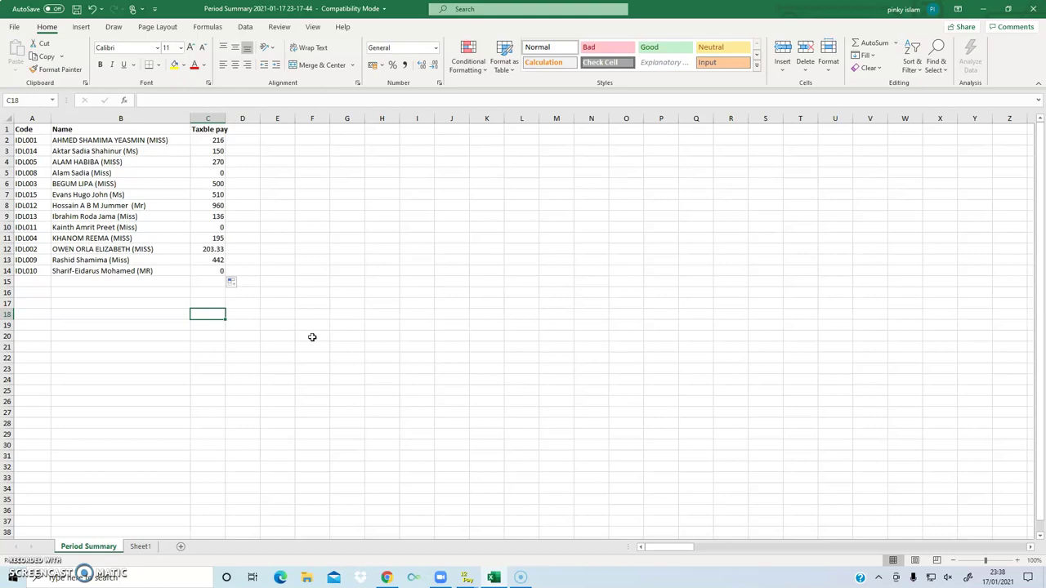
# - Inspect the VLOOKUP formulas behind several filled cells in the taxable pay column, including C11 and C3
pyautogui.click(215, 204)
pyautogui.click(210, 236)
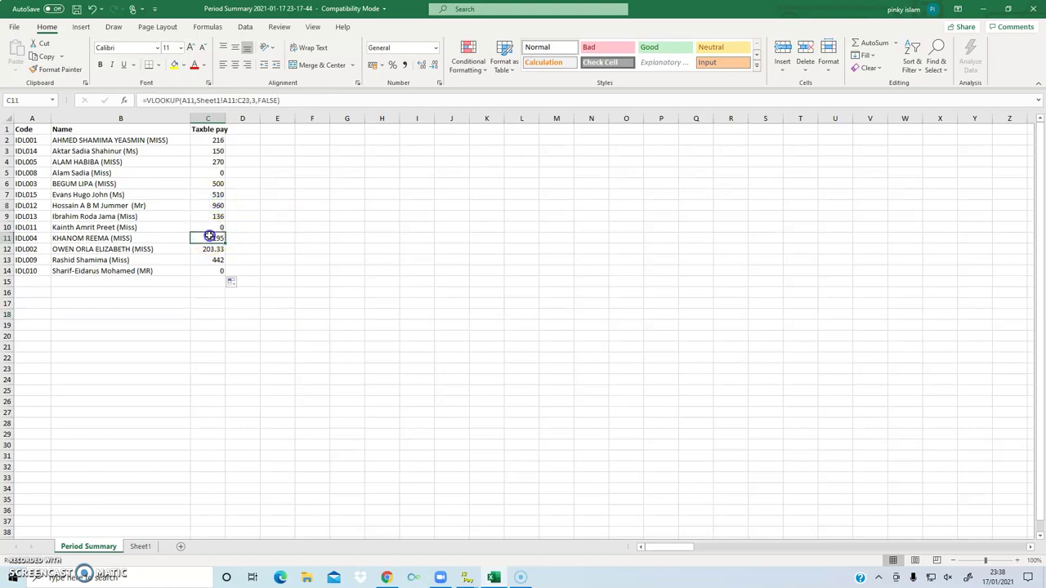
pyautogui.click(211, 151)
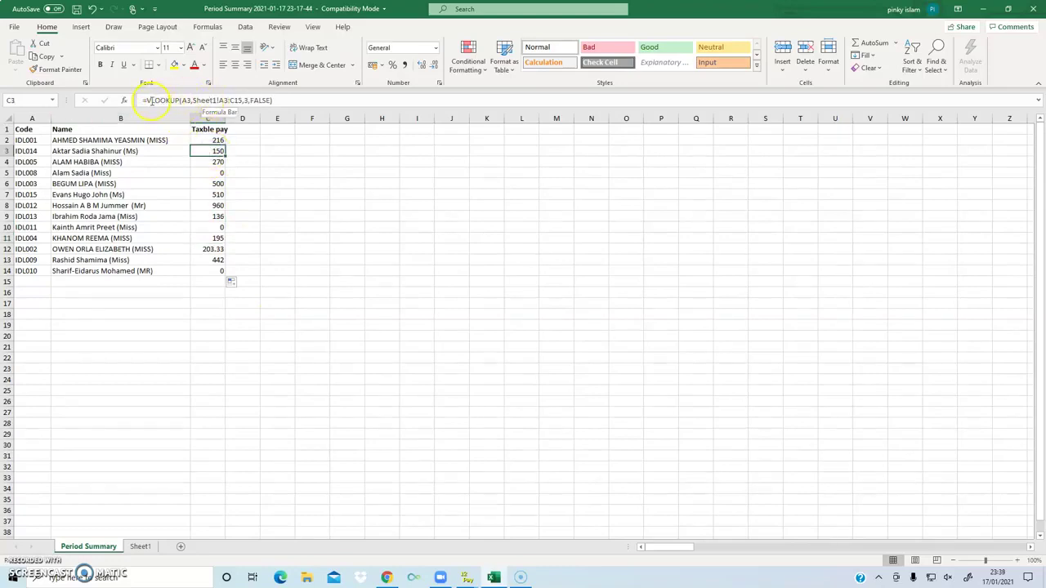
# - Replace the VLOOKUP formulas in C2:C14 with their results by copying the range and pasting it over itself as values
pyautogui.moveTo(207, 140); pyautogui.dragTo(212, 271)
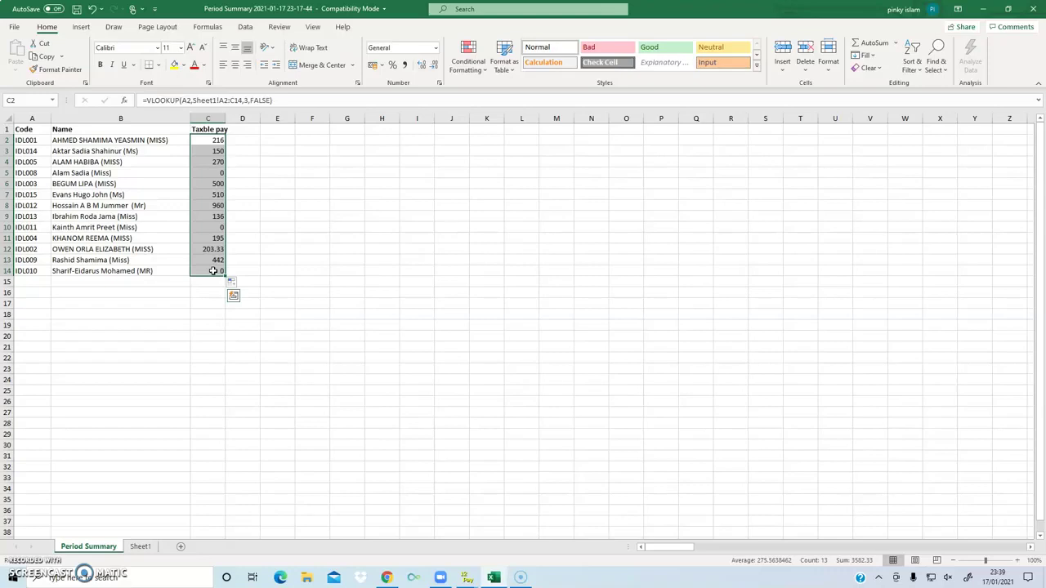
pyautogui.hotkey('ctrl', 'c')
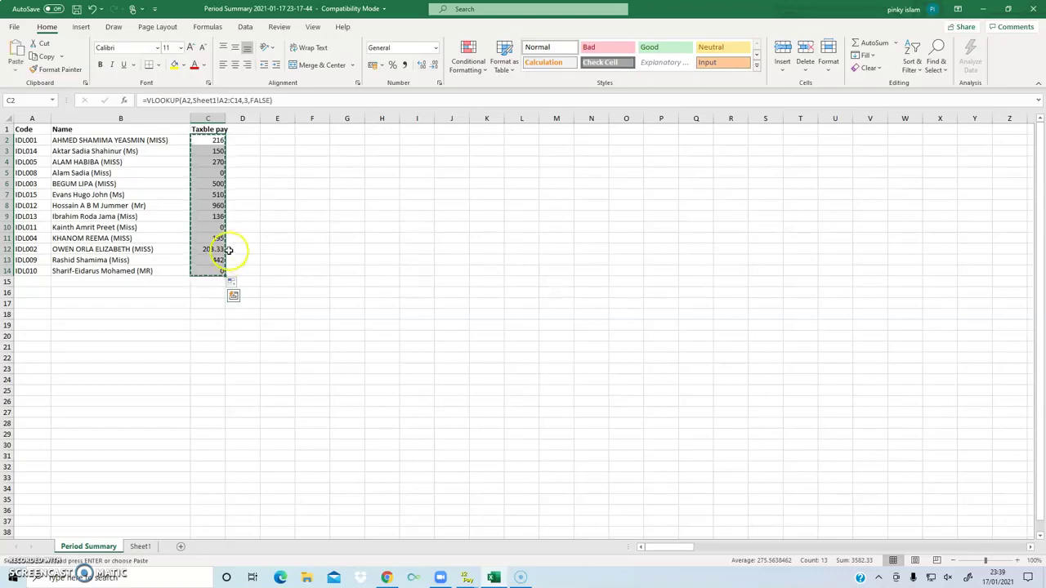
pyautogui.rightClick(206, 140)
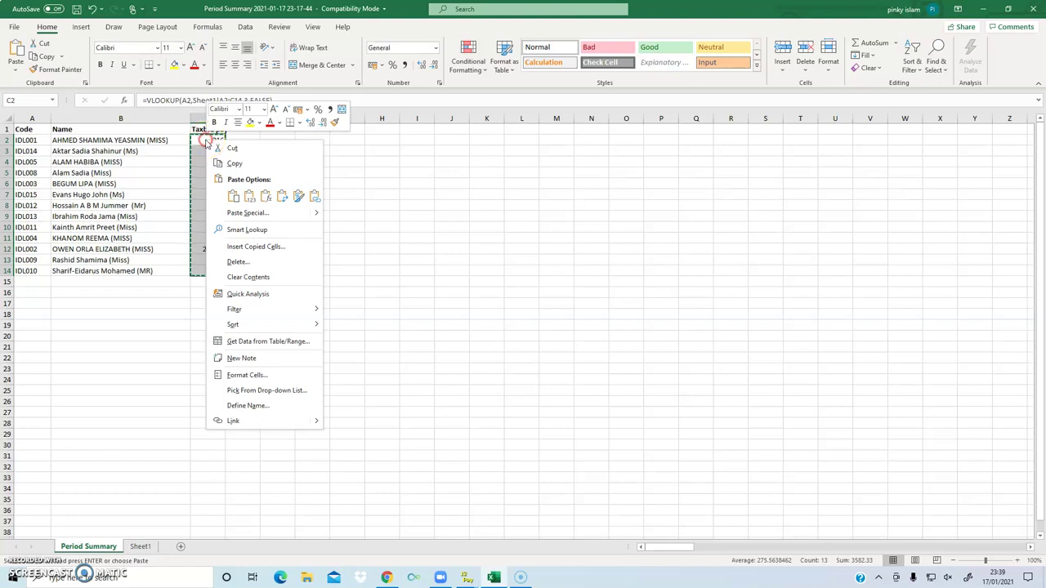
pyautogui.click(249, 197)
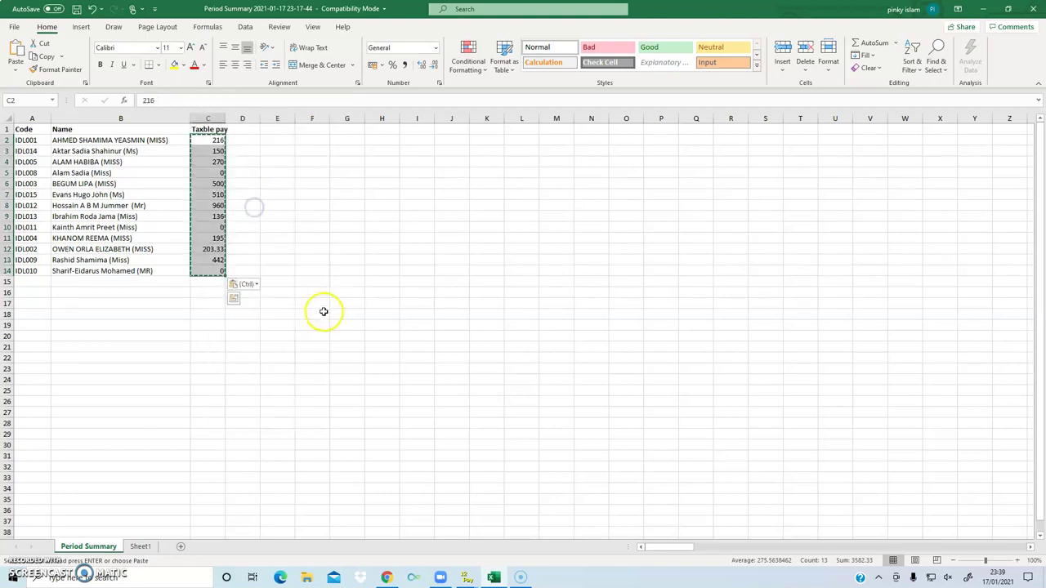
pyautogui.press('Escape')
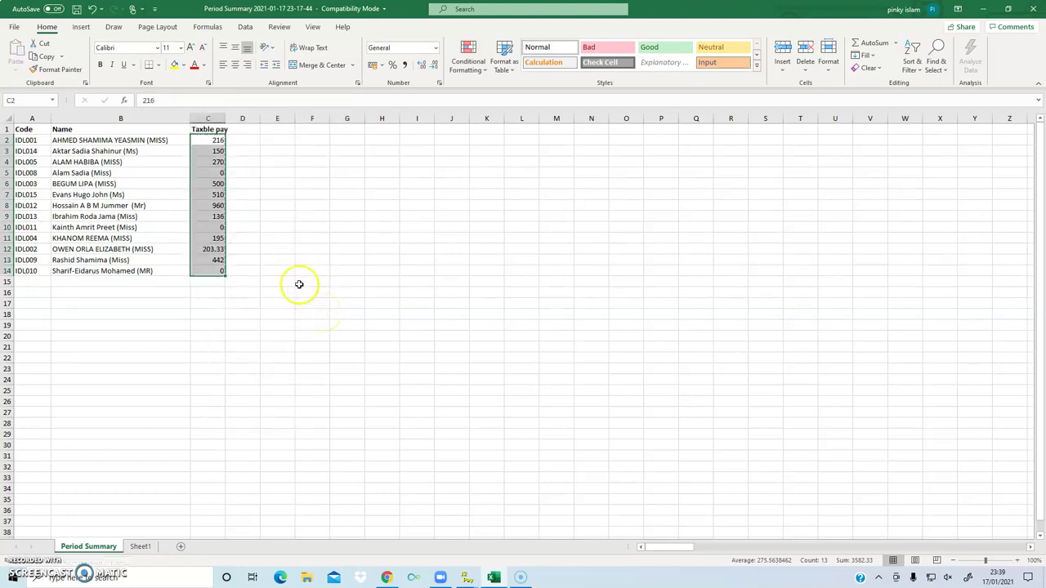
pyautogui.click(299, 282)
# - Check several taxable pay cells between C2 and C10 for plain values instead of formulas
pyautogui.click(206, 143)
pyautogui.click(207, 161)
pyautogui.click(207, 196)
pyautogui.click(207, 223)
pyautogui.click(207, 184)
pyautogui.click(210, 151)
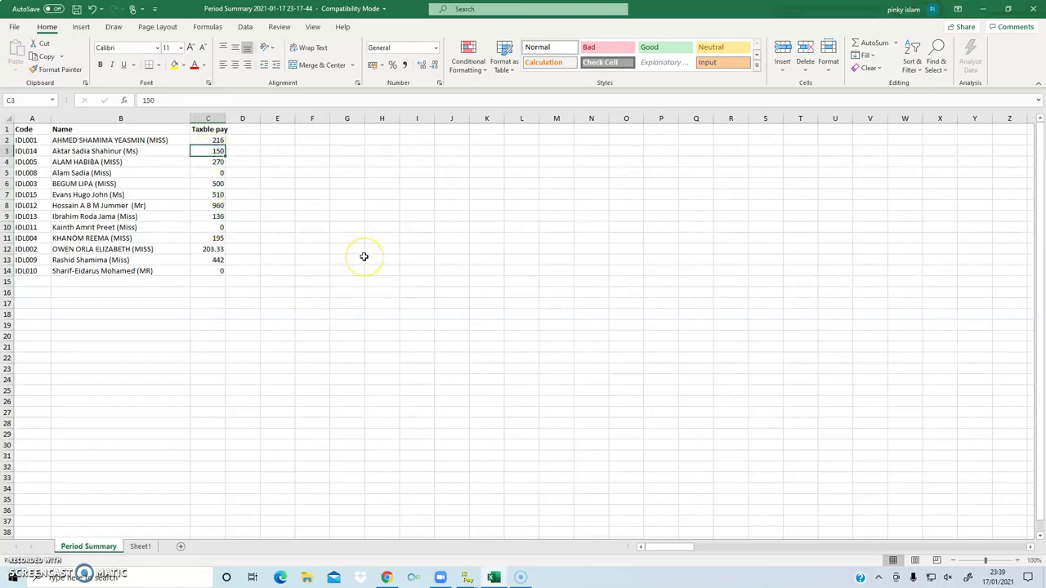